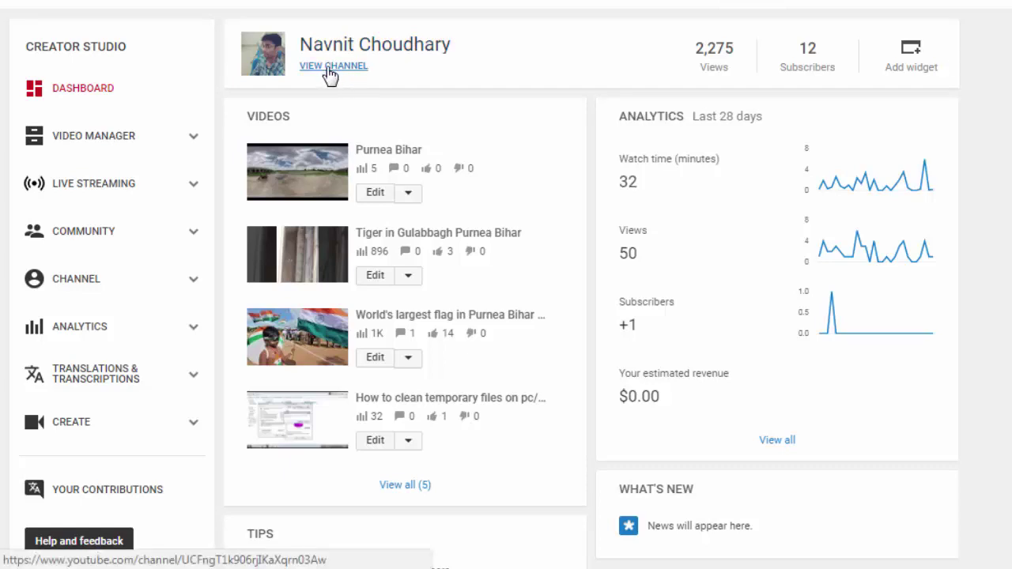
Step: Open the public channel page from the Creator Studio dashboard and go to its About section
left_click(331, 69)
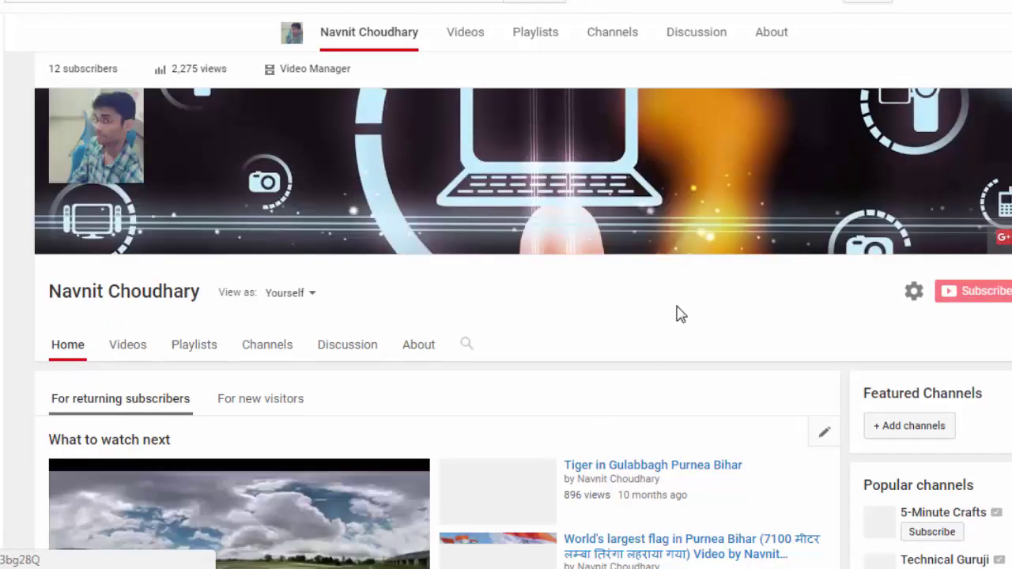
scroll(370, 401, "down", 1)
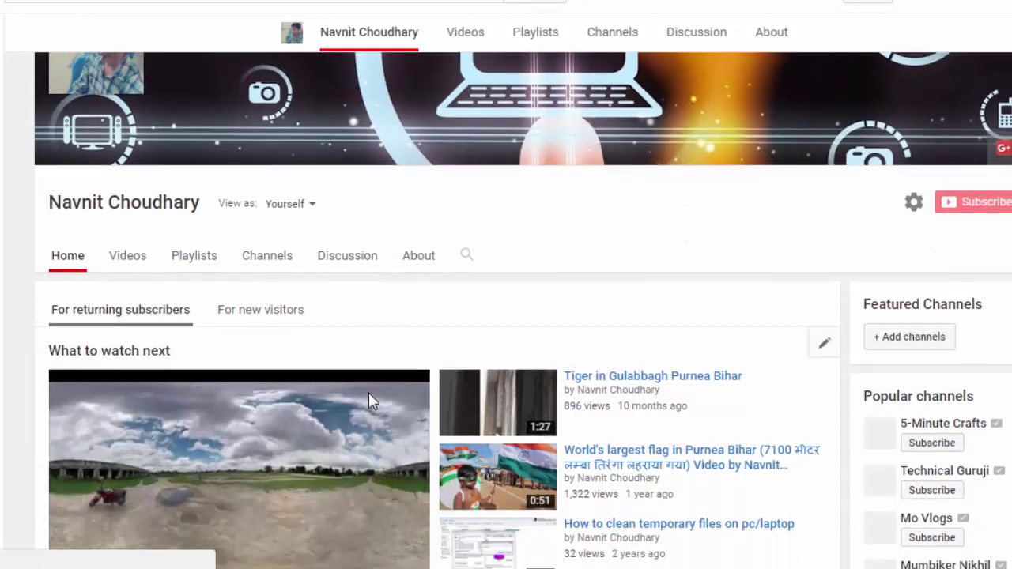
scroll(369, 392, "up", 1)
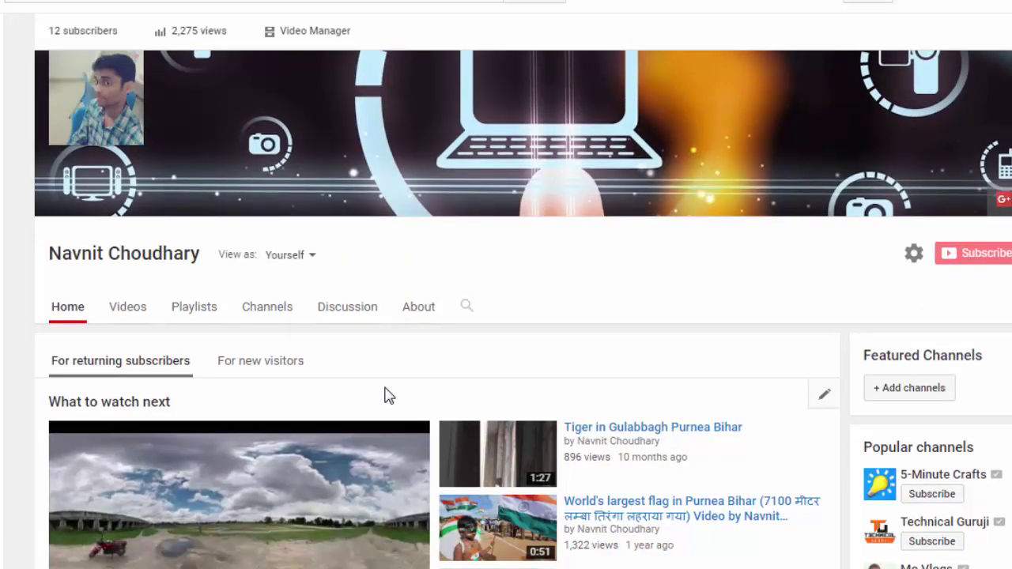
left_click(414, 313)
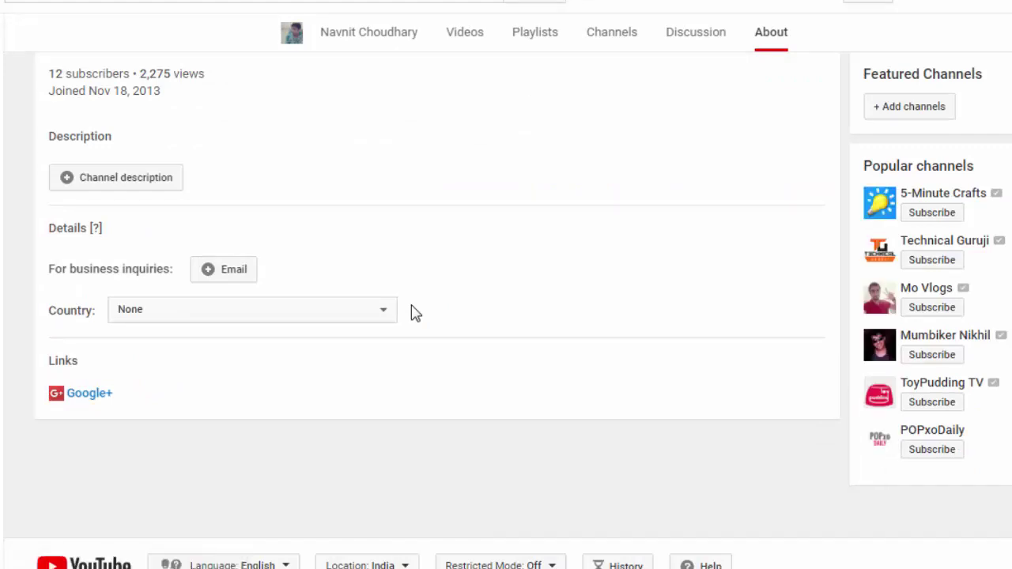
Step: Add and save a channel description consisting of the channel owner's full name followed by "is a youtube channel for tech."
scroll(414, 313, "up", 2)
scroll(414, 314, "up", 2)
scroll(414, 314, "down", 1)
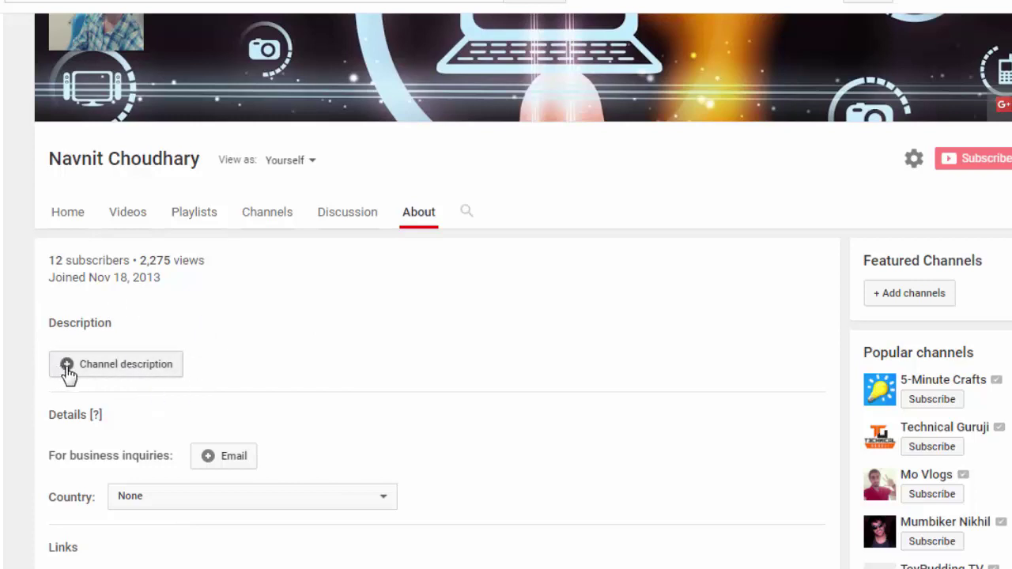
left_click(98, 377)
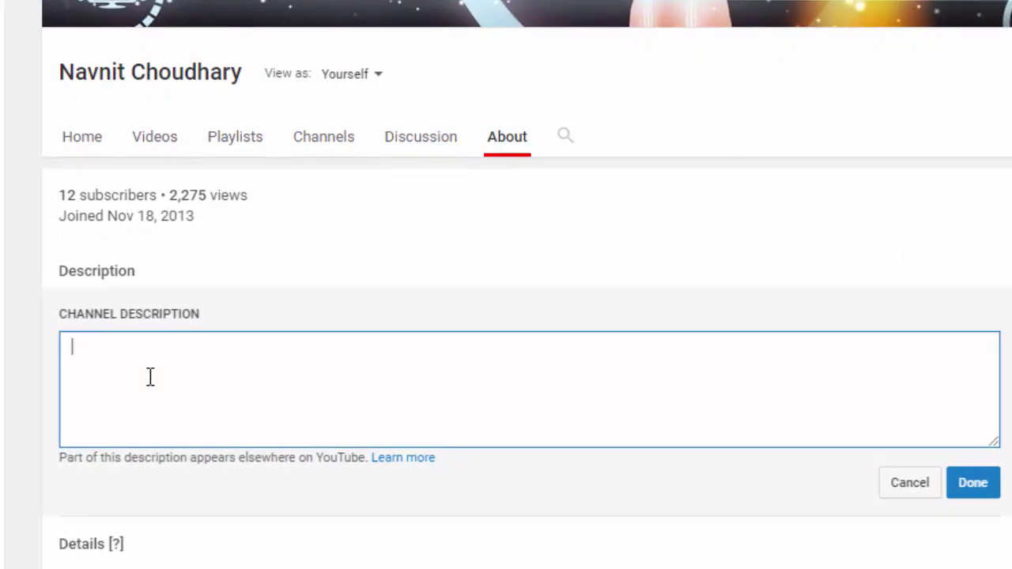
type("Navnit Choud")
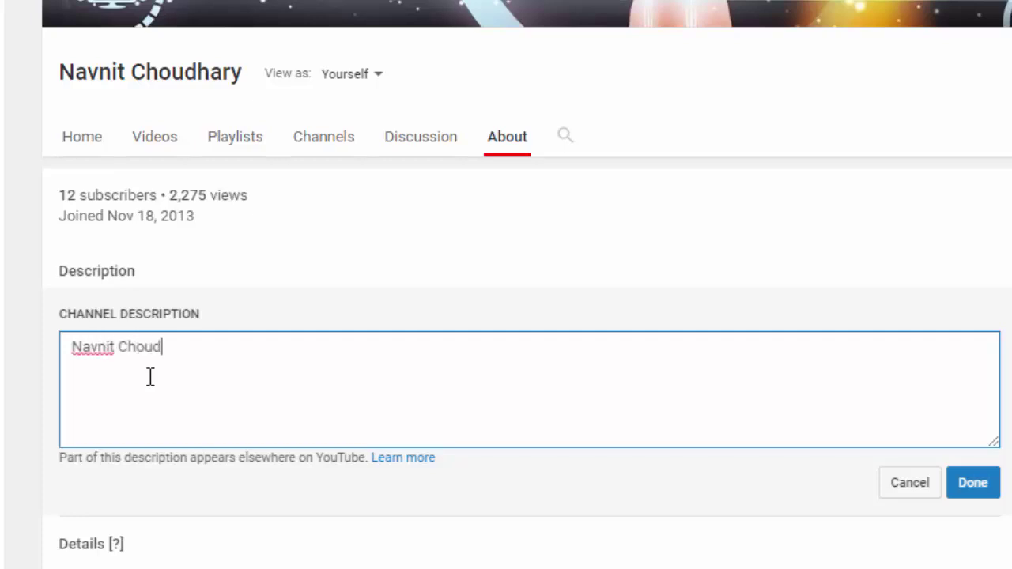
type("hary is a you")
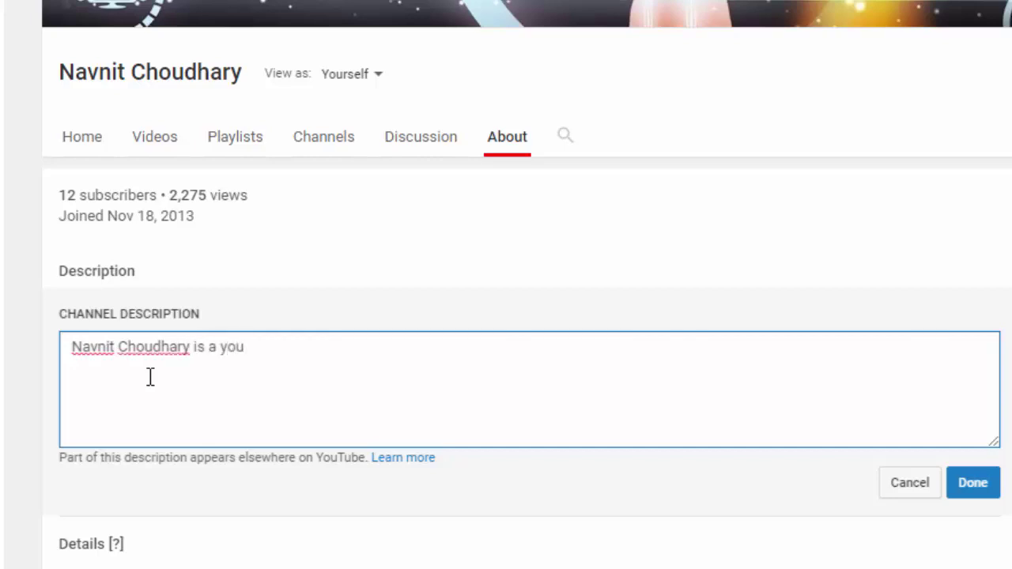
type("tube c")
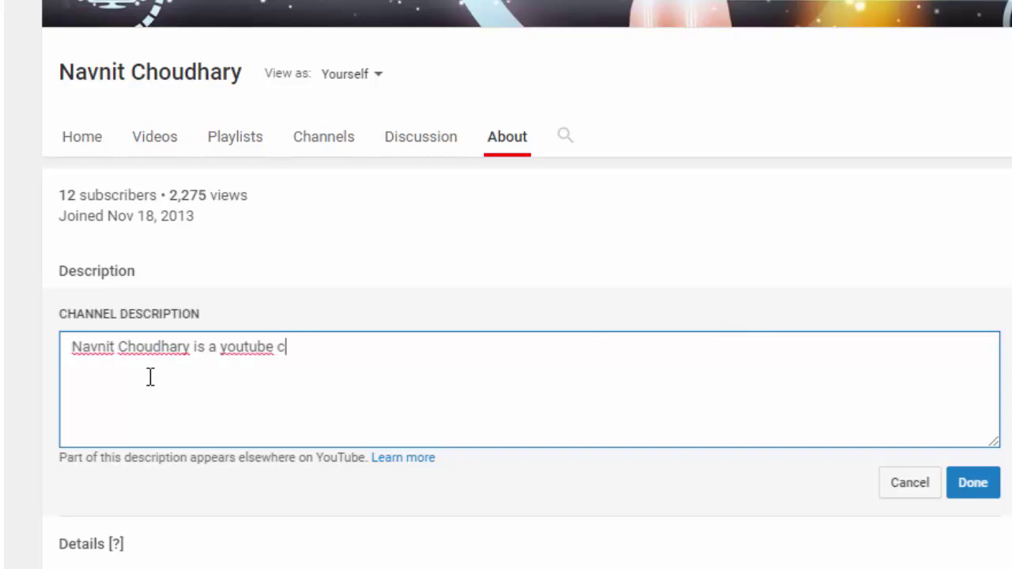
type("hannel")
type("for ")
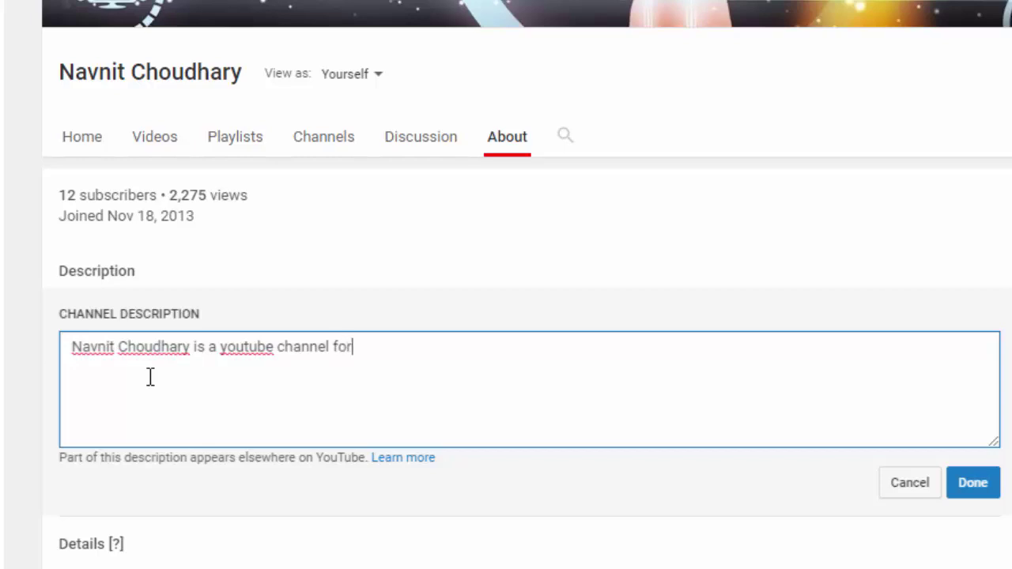
type("tech")
type(".")
left_click(968, 490)
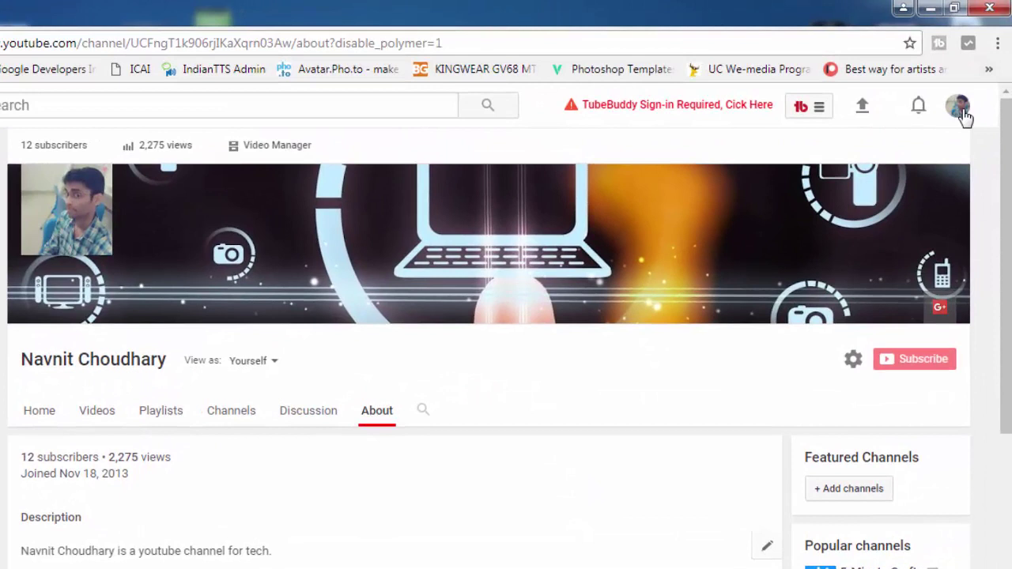
Step: Return to Creator Studio and open the channel's Advanced settings
left_click(961, 110)
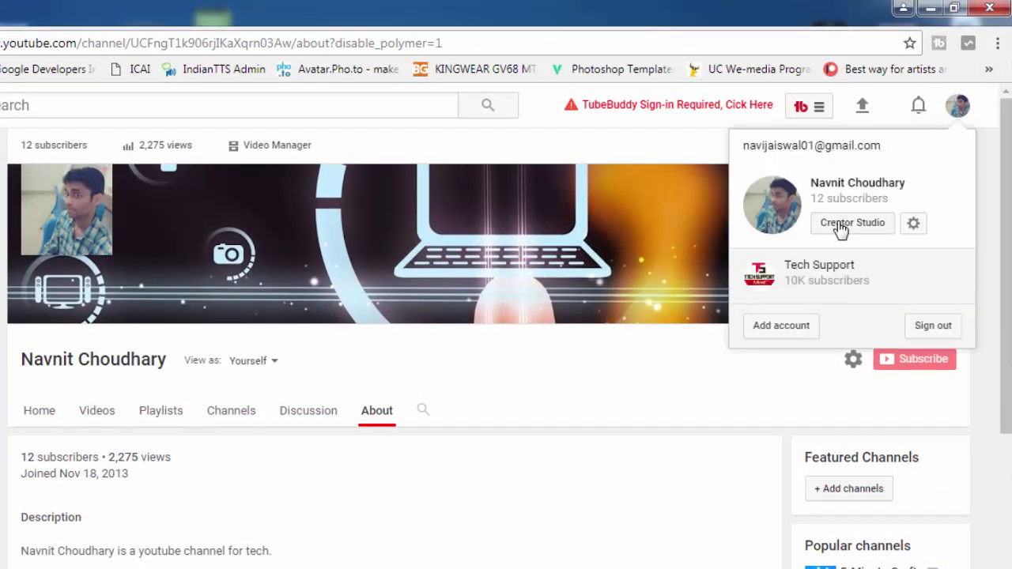
left_click(536, 393)
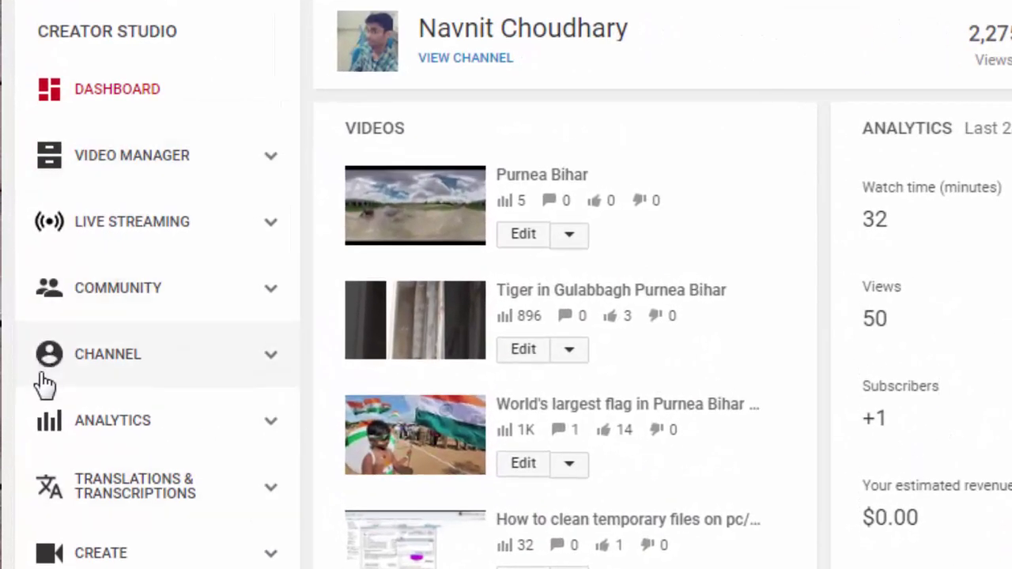
left_click(110, 356)
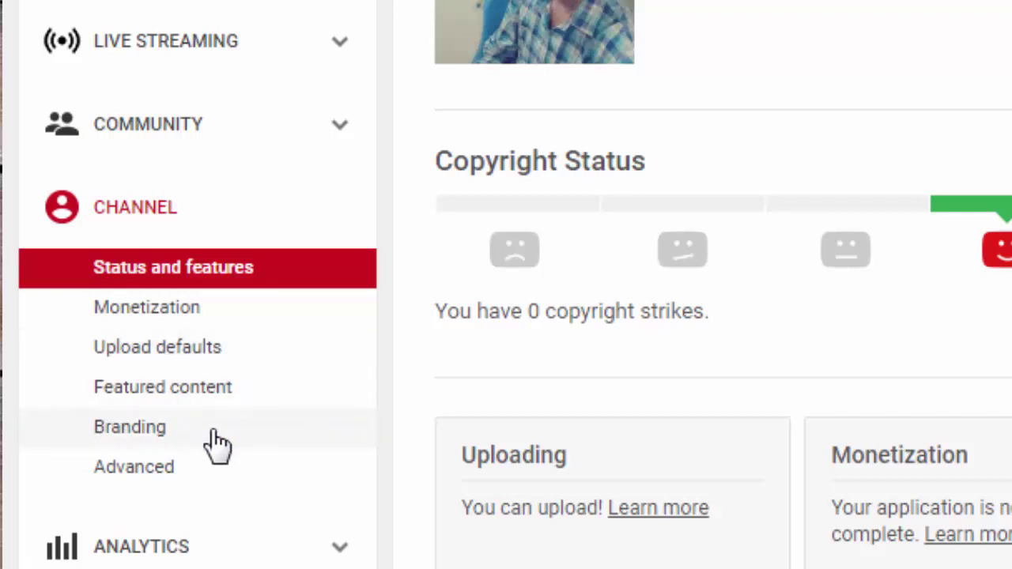
scroll(217, 445, "down", 2)
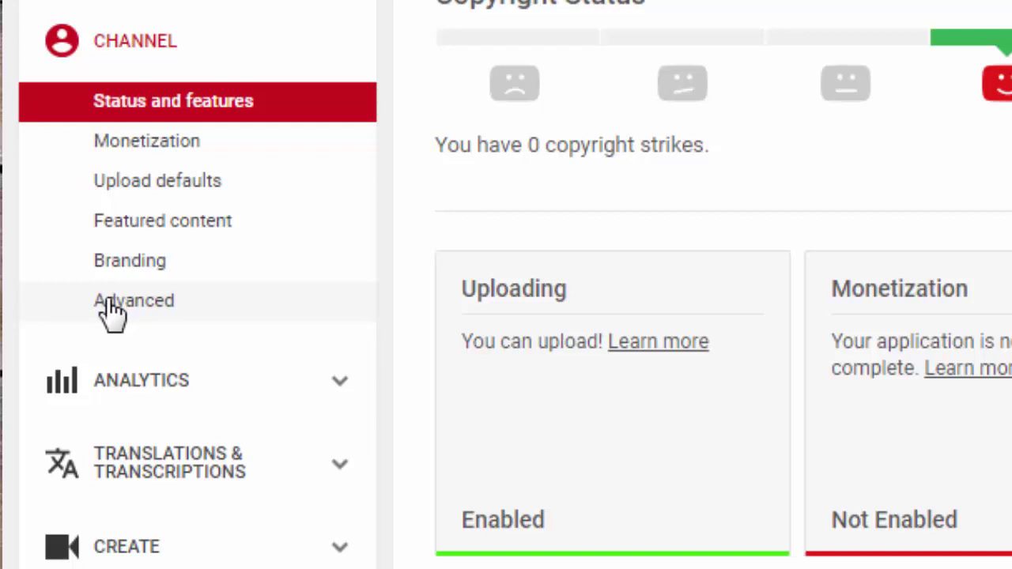
left_click(112, 308)
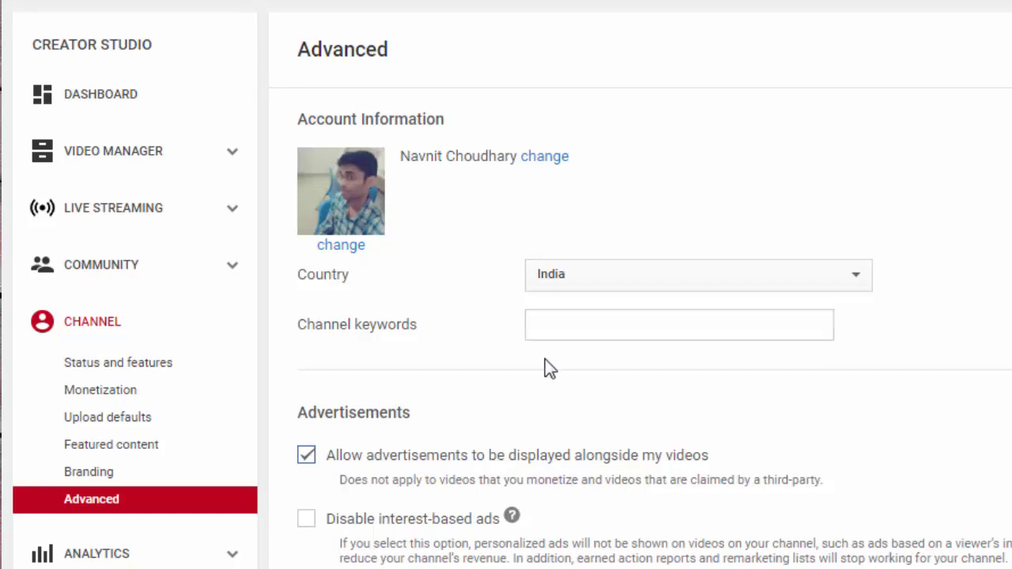
Step: Set the channel keywords to the channel owner's full name, smartphone, tech tips and technology, and save the settings
left_click(544, 325)
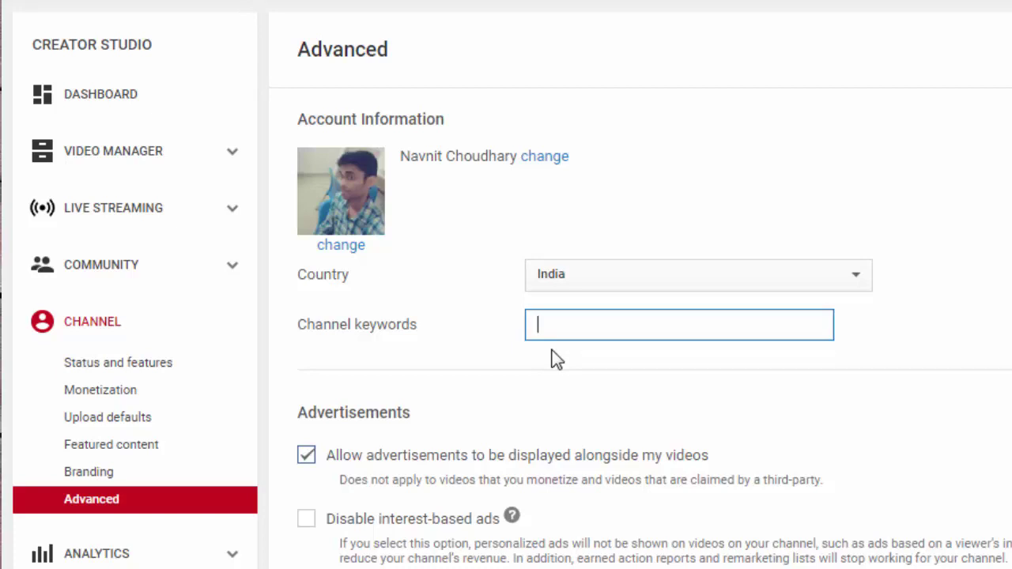
type("Navnit Cho")
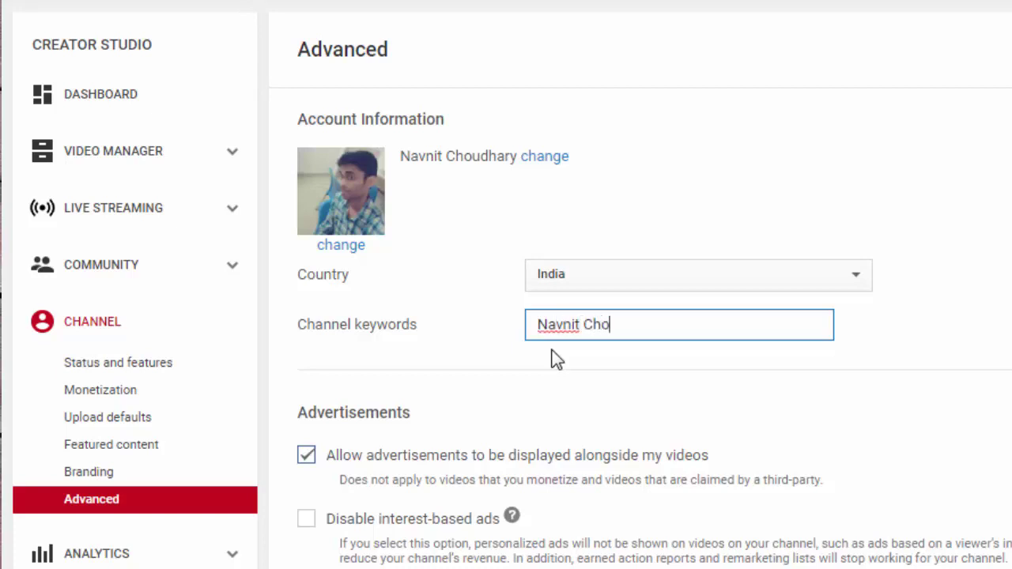
type("udhary")
type(",")
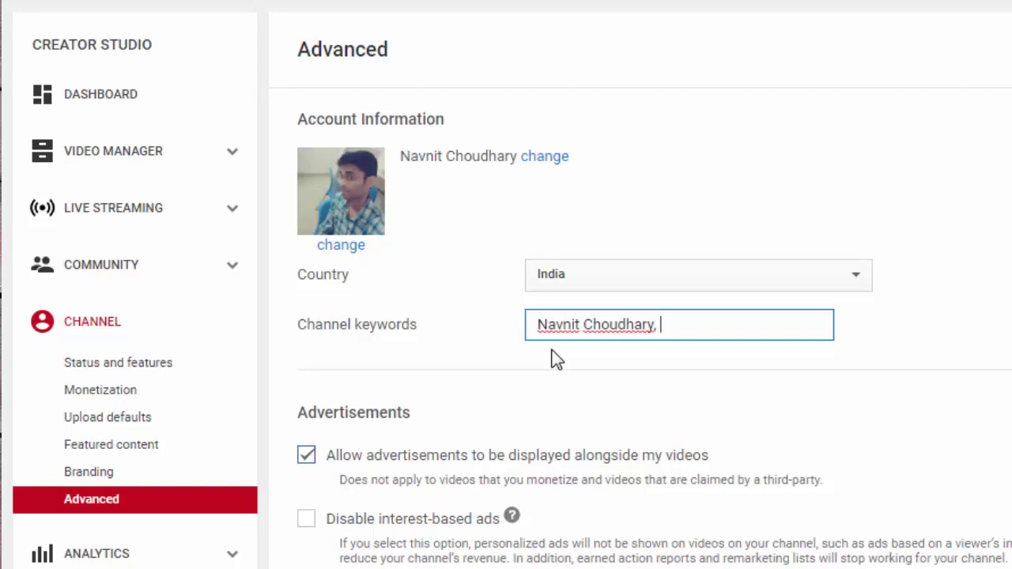
type("smartphone")
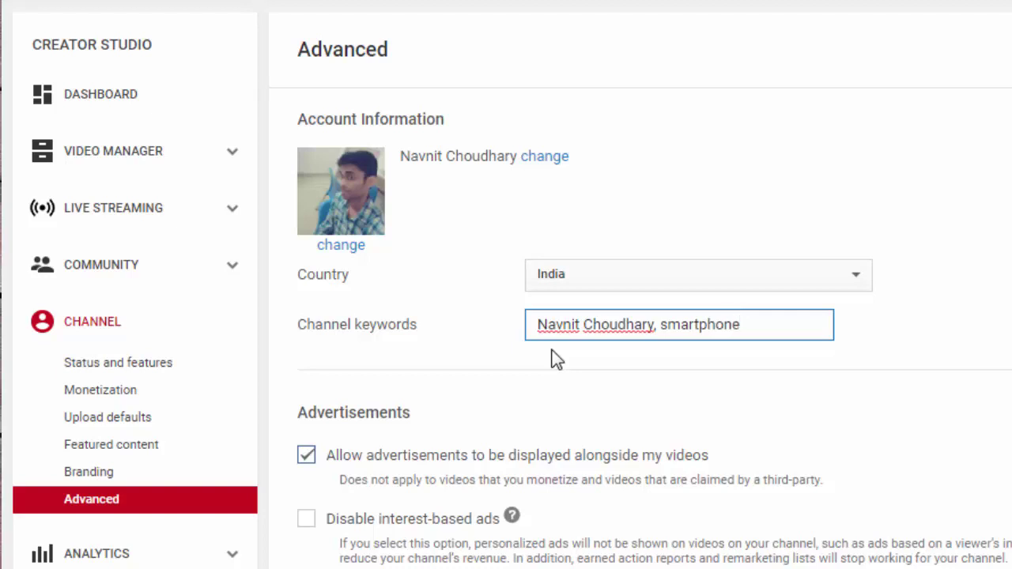
type(", tech tips,")
type("technol")
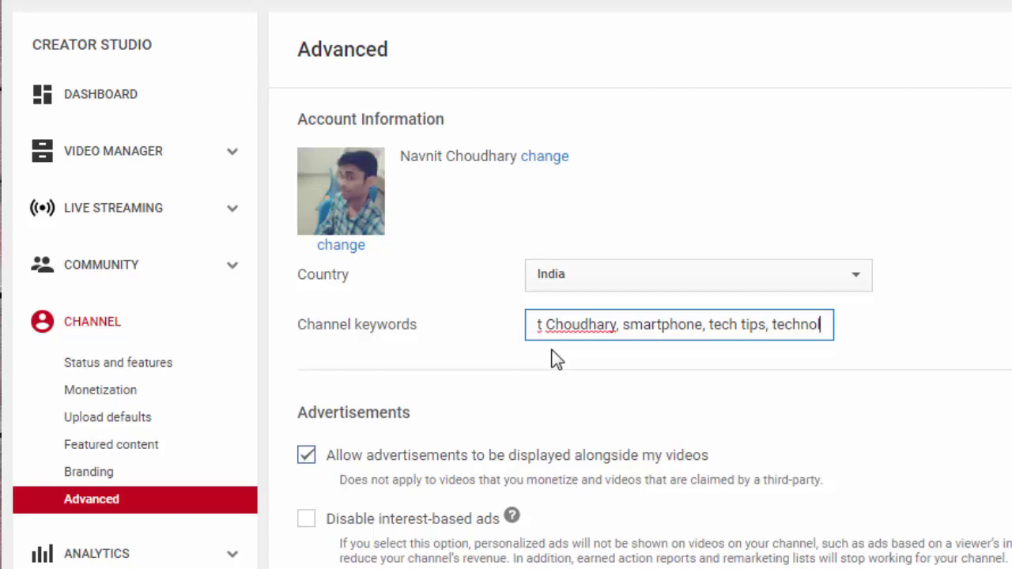
type("ogy")
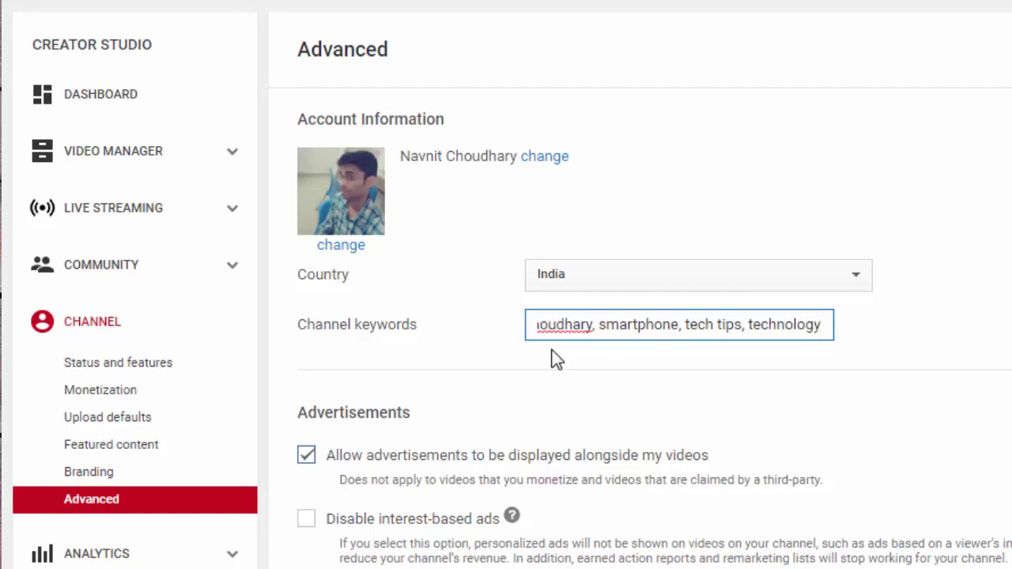
scroll(529, 360, "down", 10)
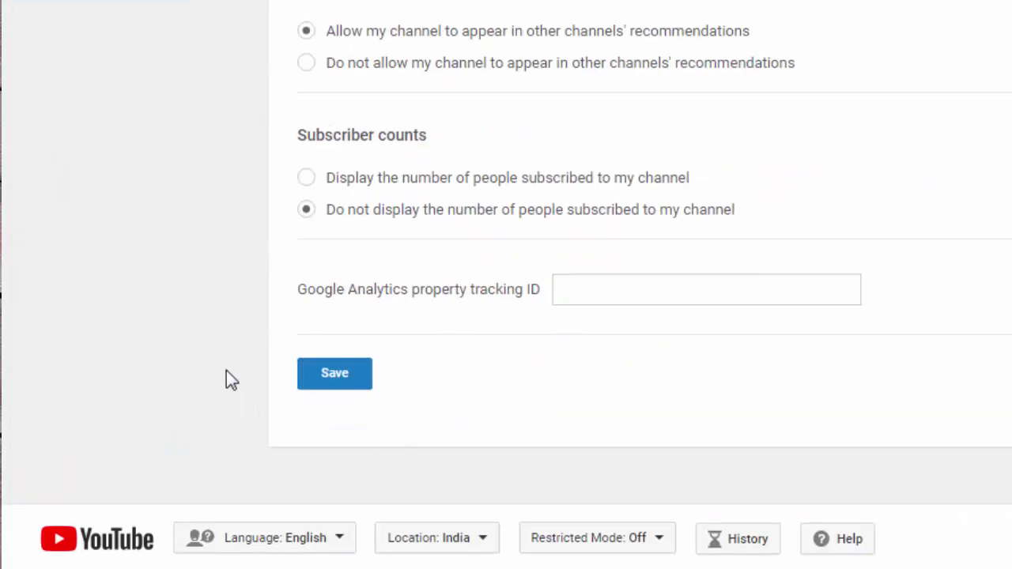
left_click(350, 387)
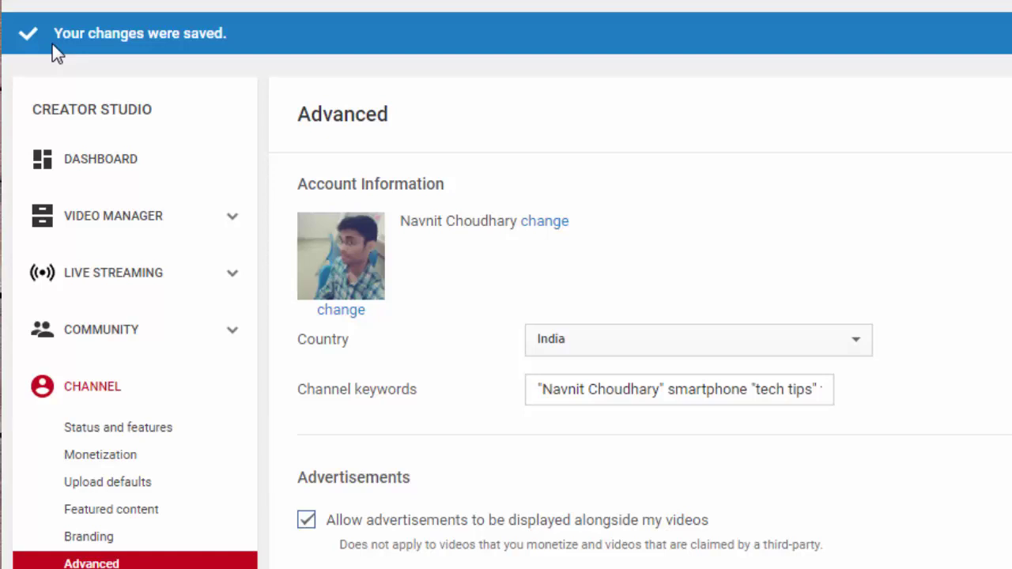
Step: Search YouTube for the channel owner's full name and look through the listed channels
scroll(532, 79, "down", 5)
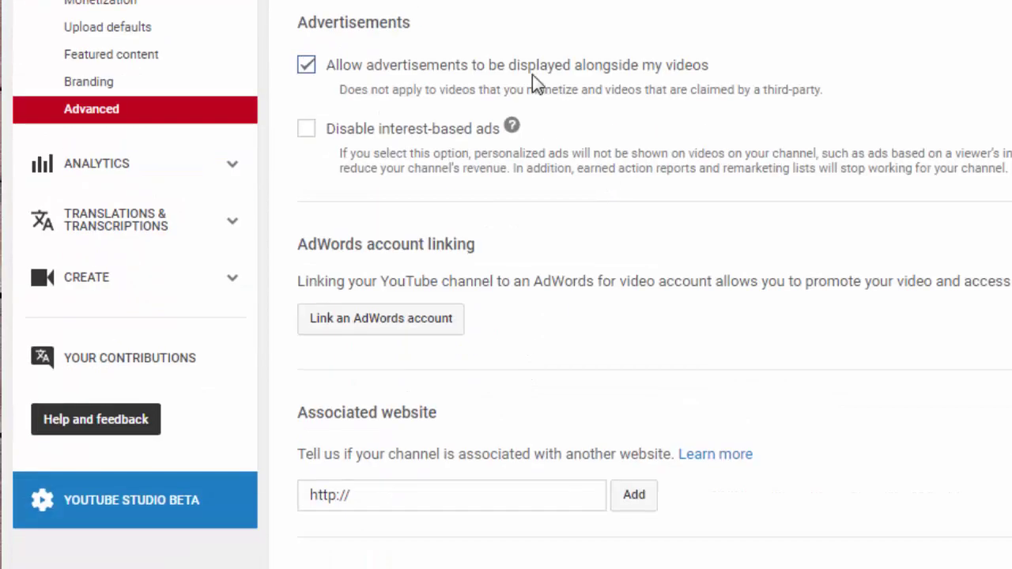
scroll(316, 95, "up", 5)
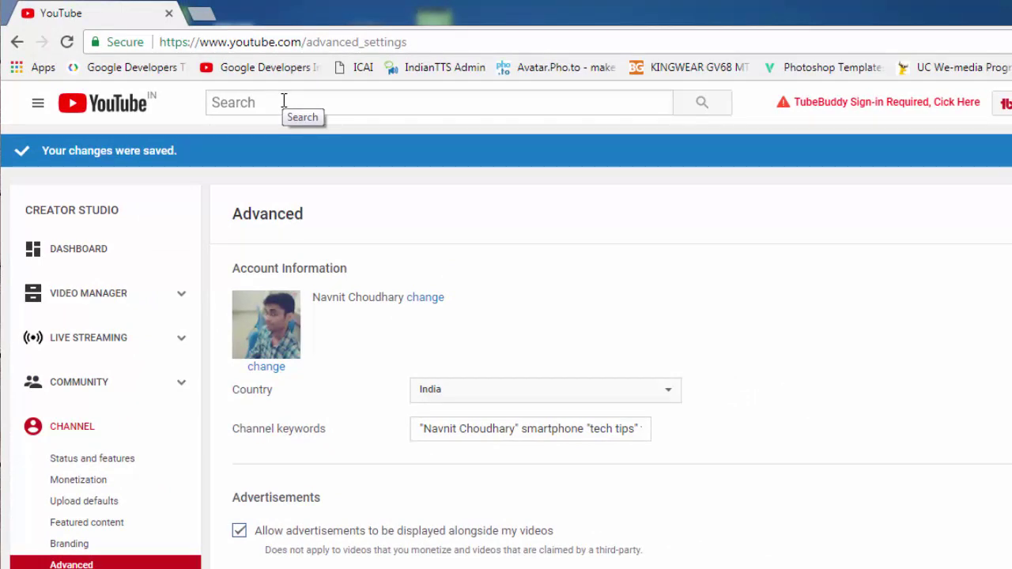
left_click(284, 101)
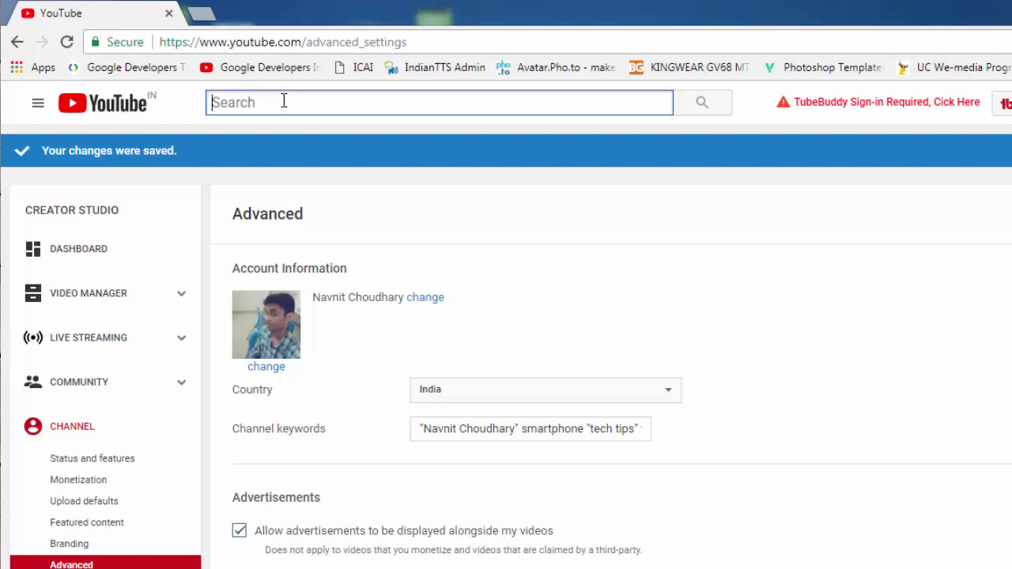
type("Nav")
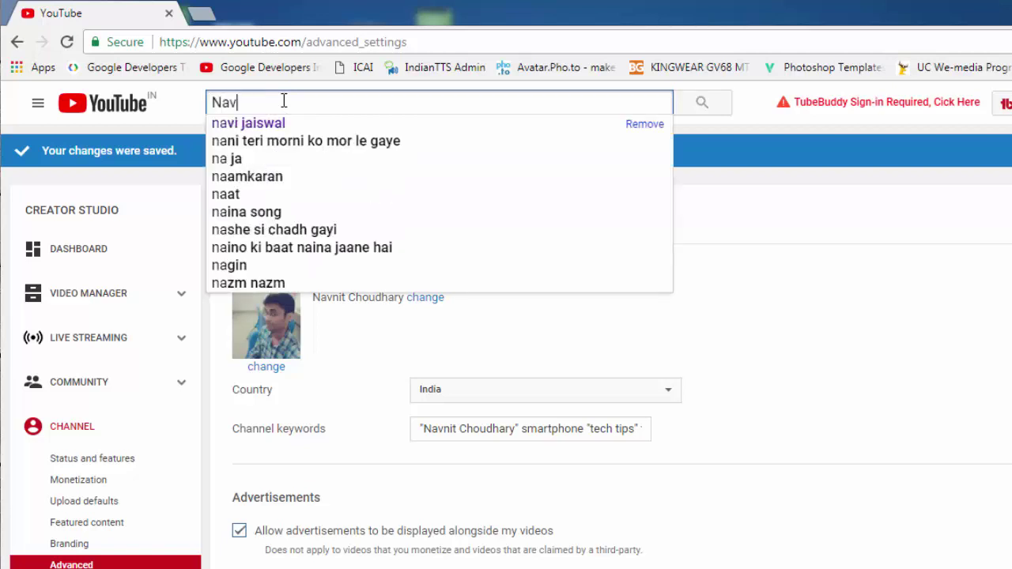
type("nit ")
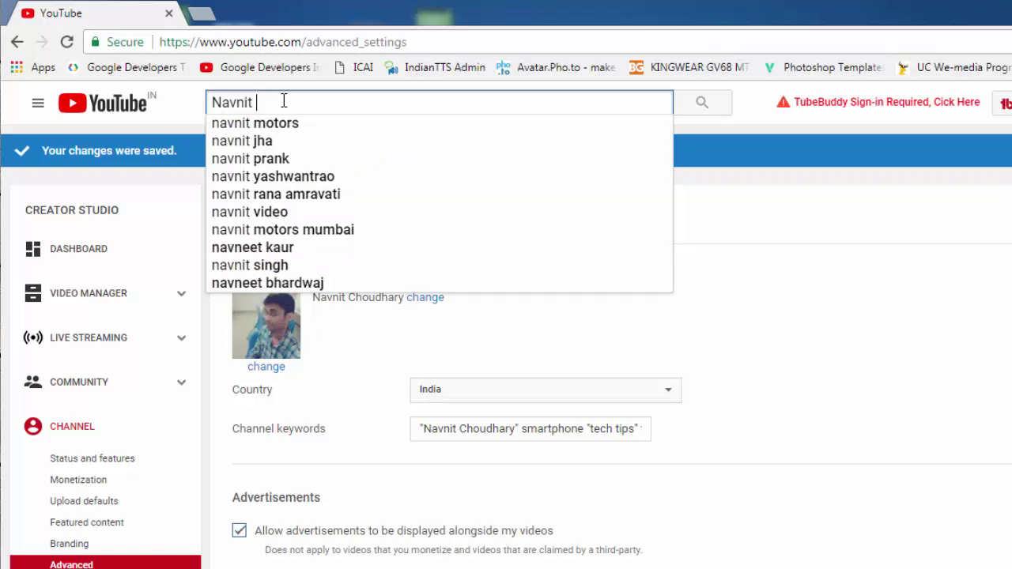
type("cho")
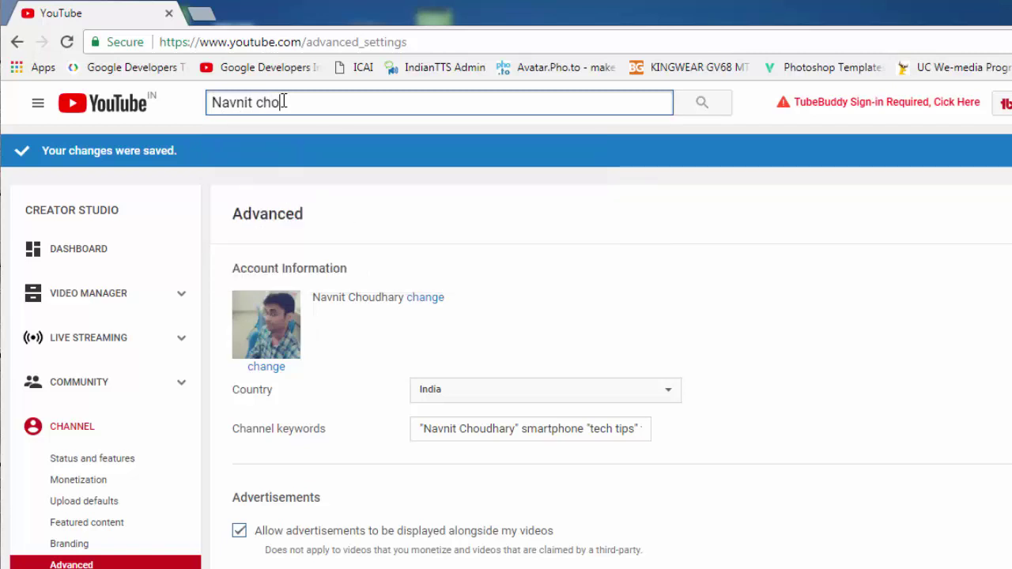
type("udhary")
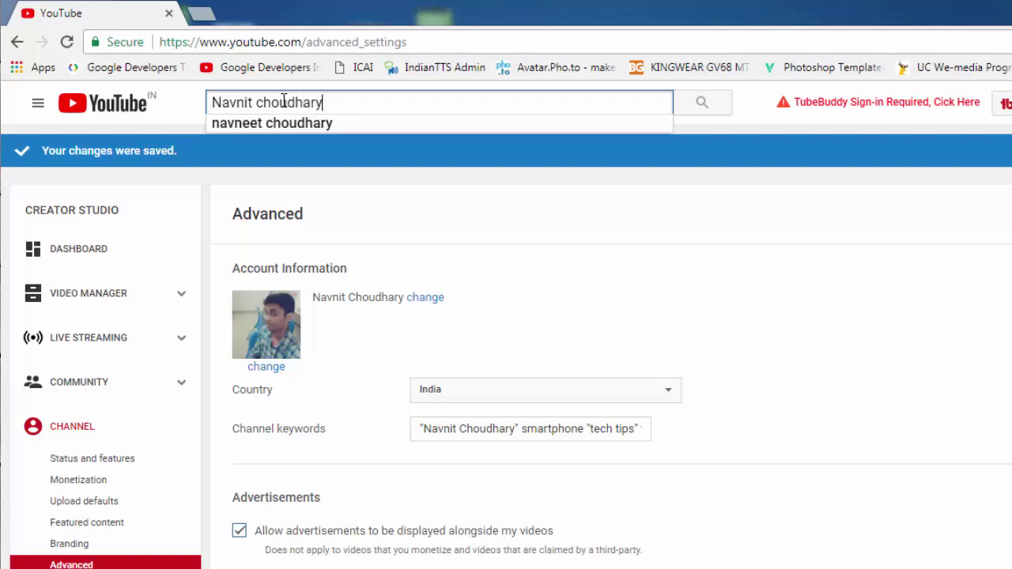
key("Return")
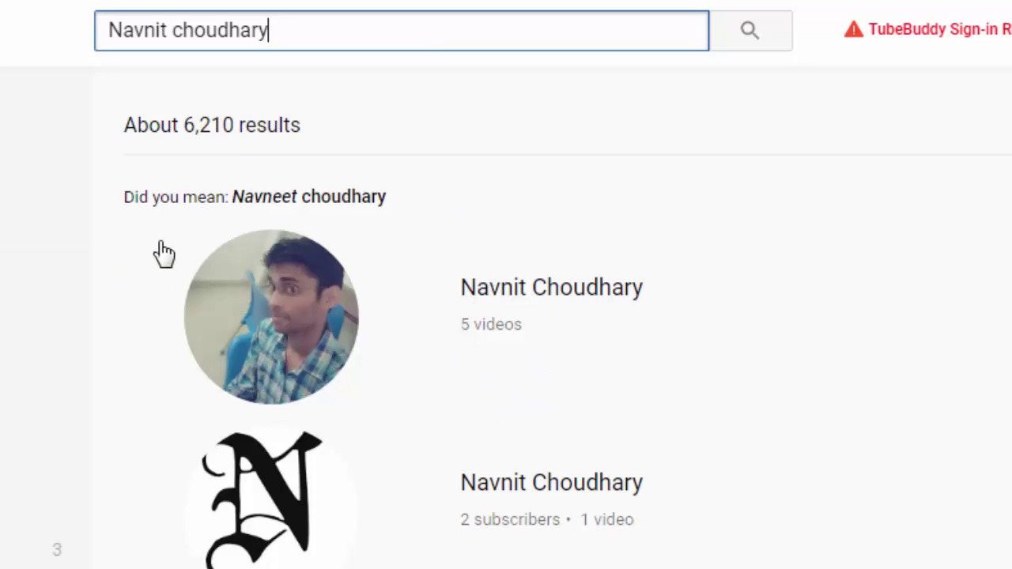
scroll(355, 425, "down", 5)
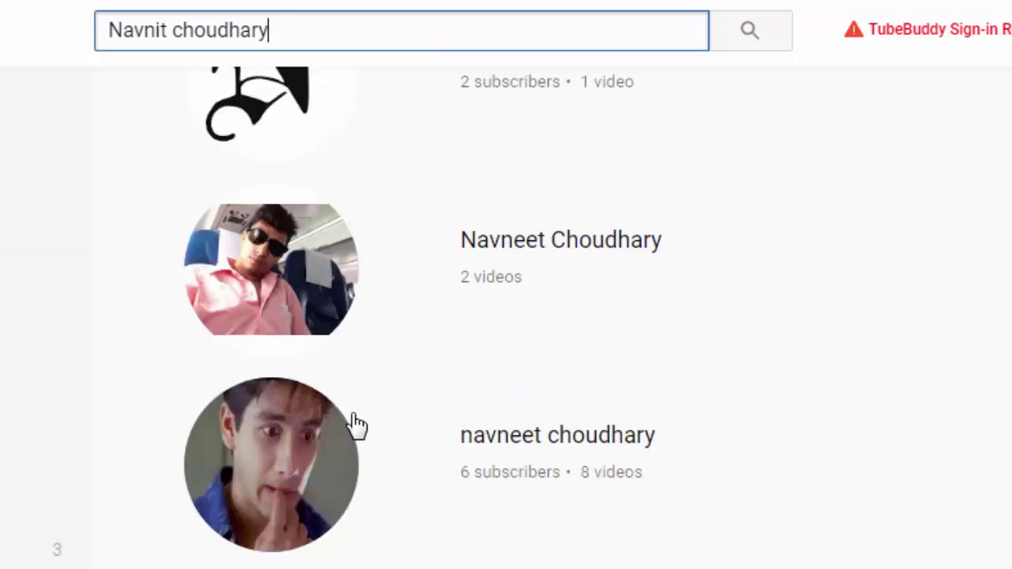
scroll(355, 425, "up", 5)
scroll(343, 355, "down", 5)
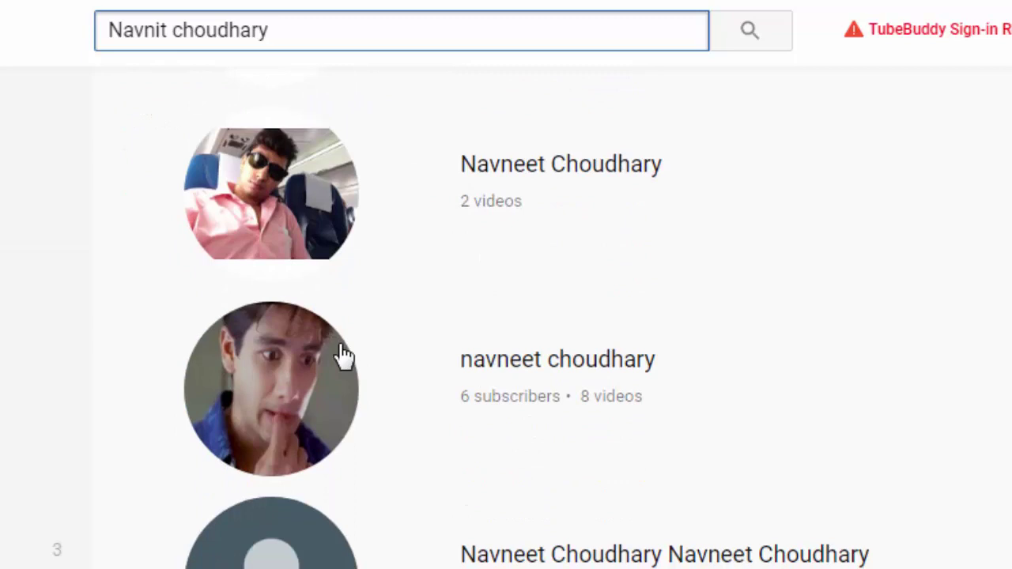
scroll(344, 356, "up", 5)
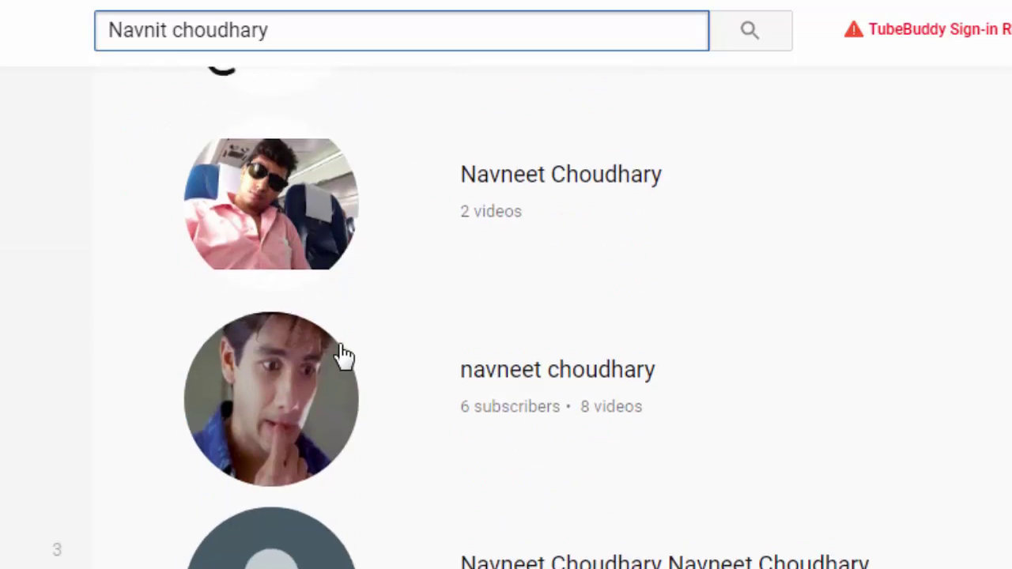